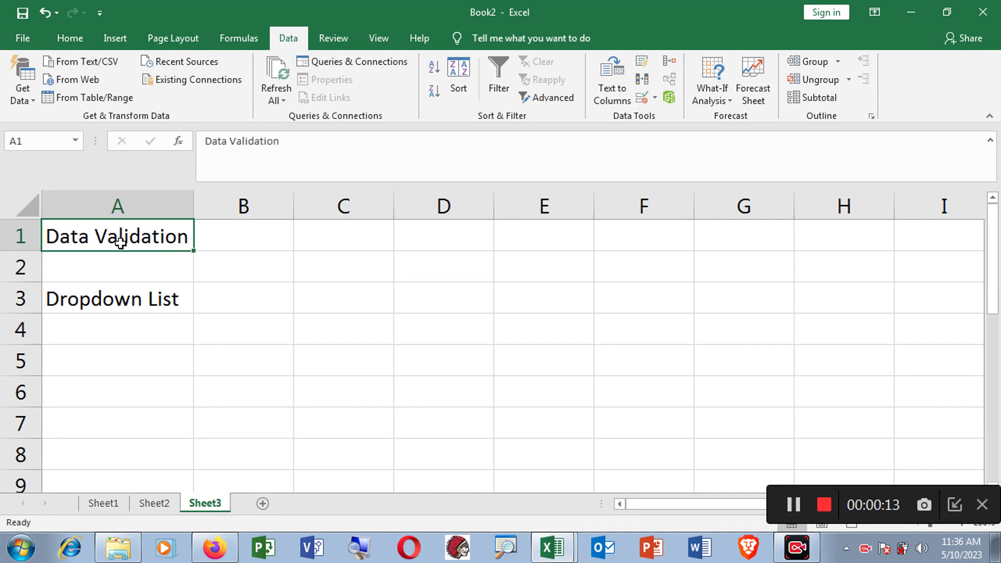
- Enter the column headers S.No, Product, Qty and Price in cells C2 to F2
left_click(152, 306)
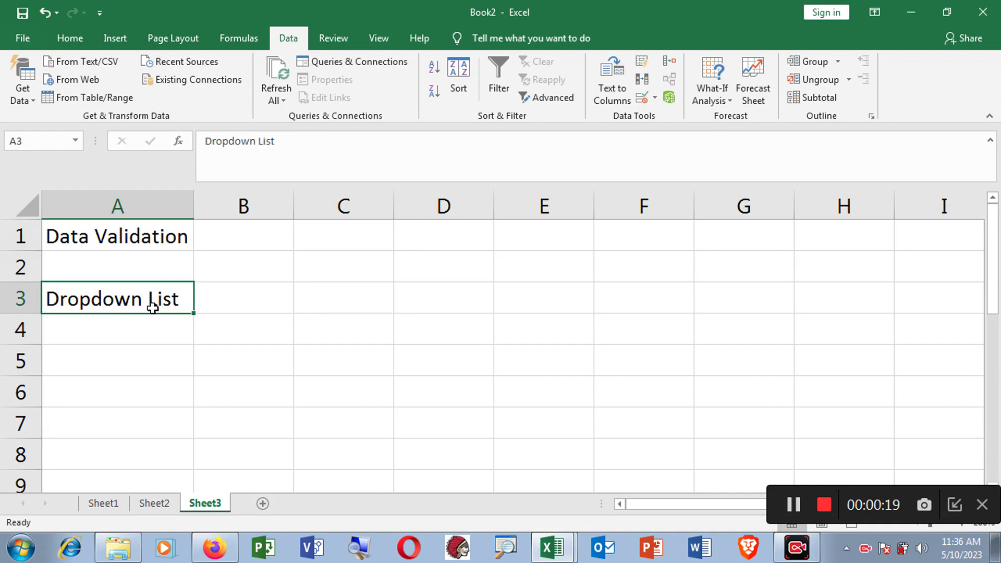
left_click(346, 270)
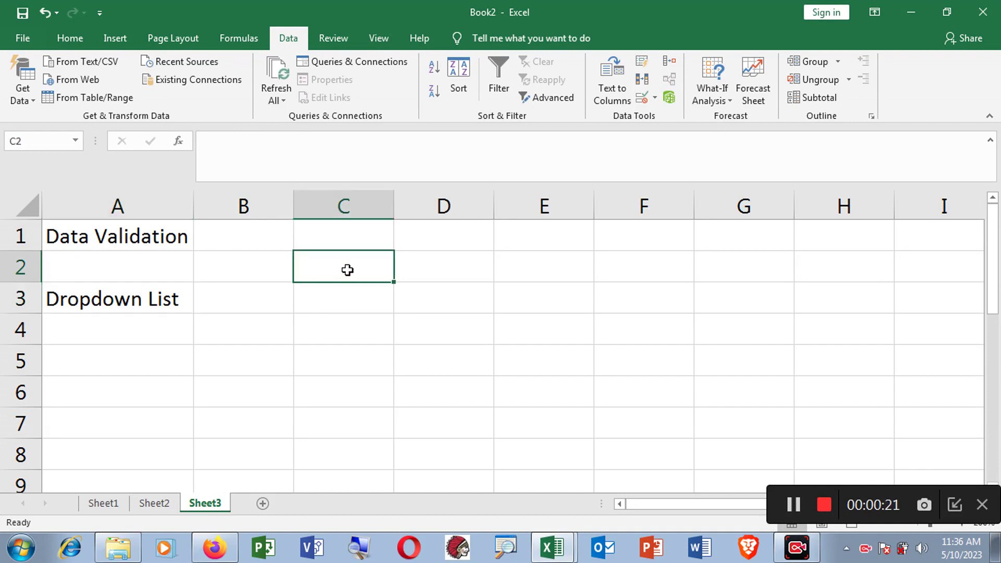
type("S")
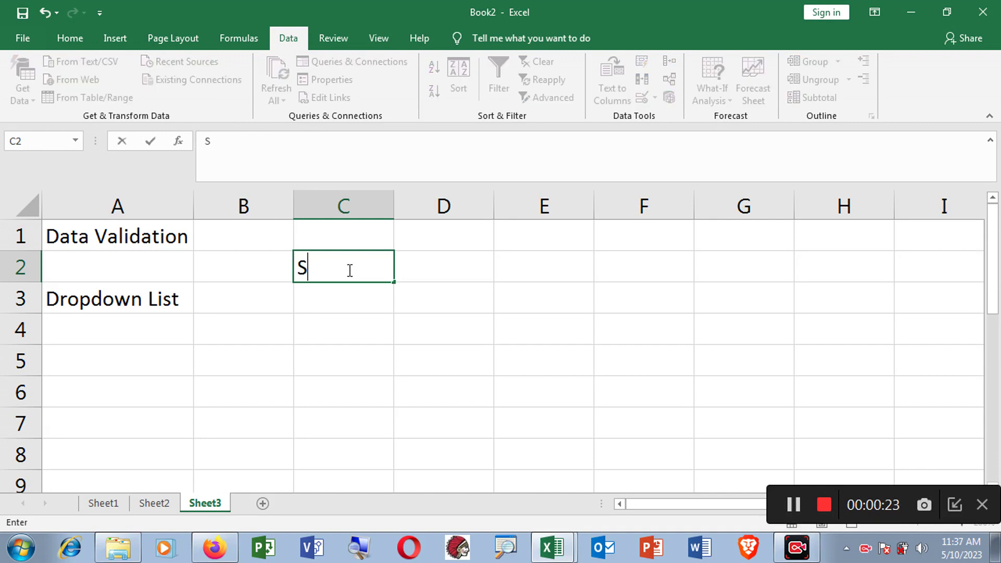
type(".No")
key("Tab")
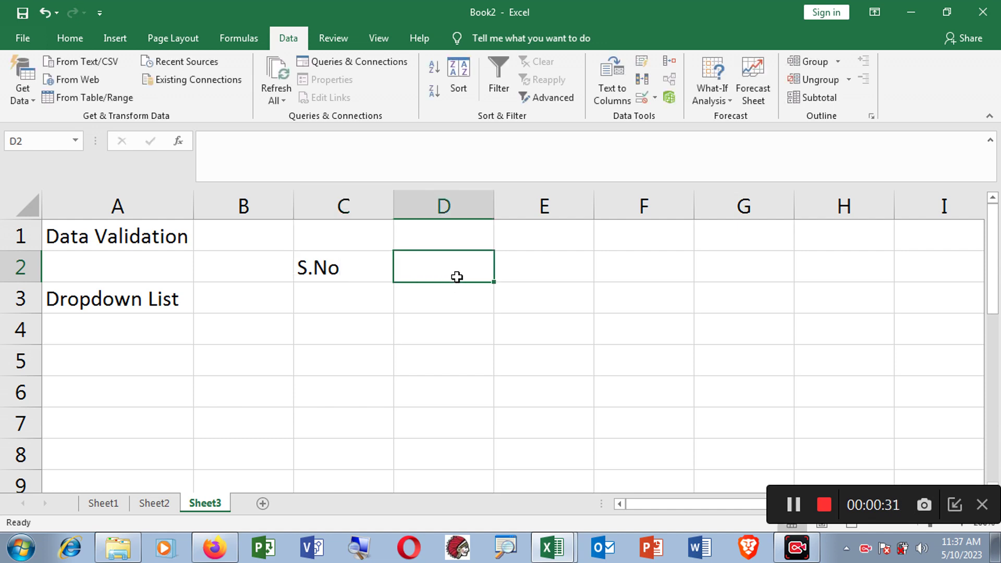
type("Product")
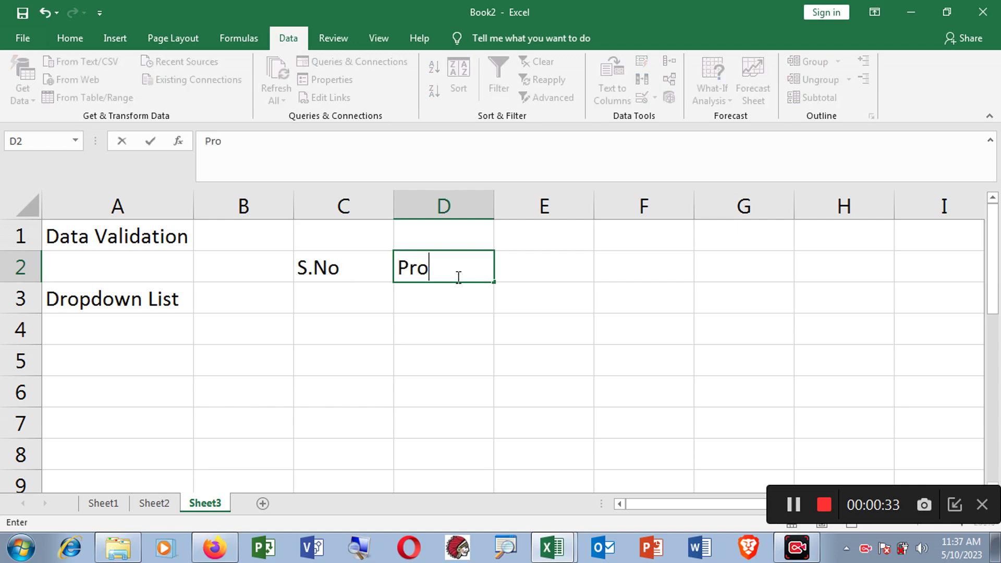
left_click(524, 272)
type("Q")
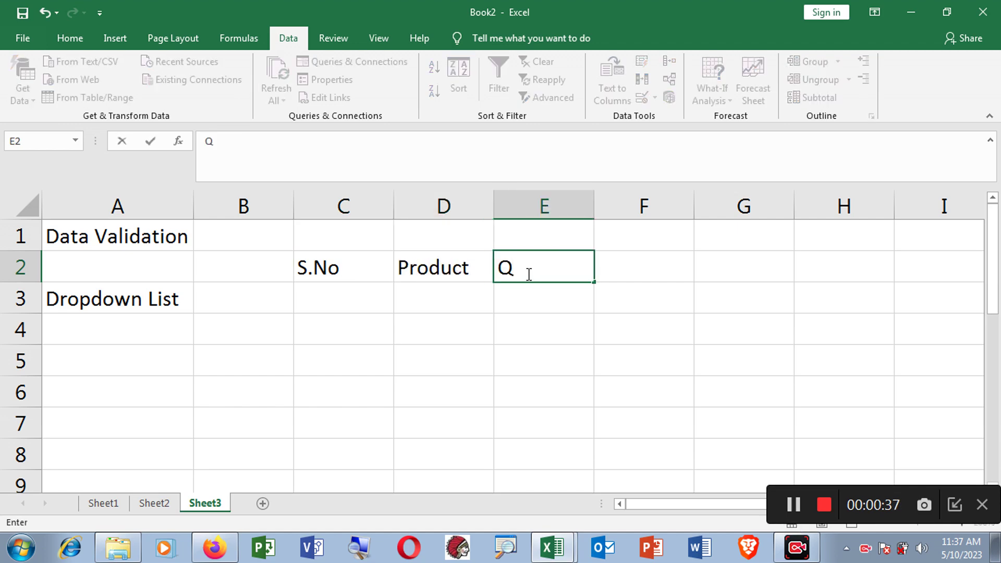
type("ty")
left_click(644, 264)
type("Price")
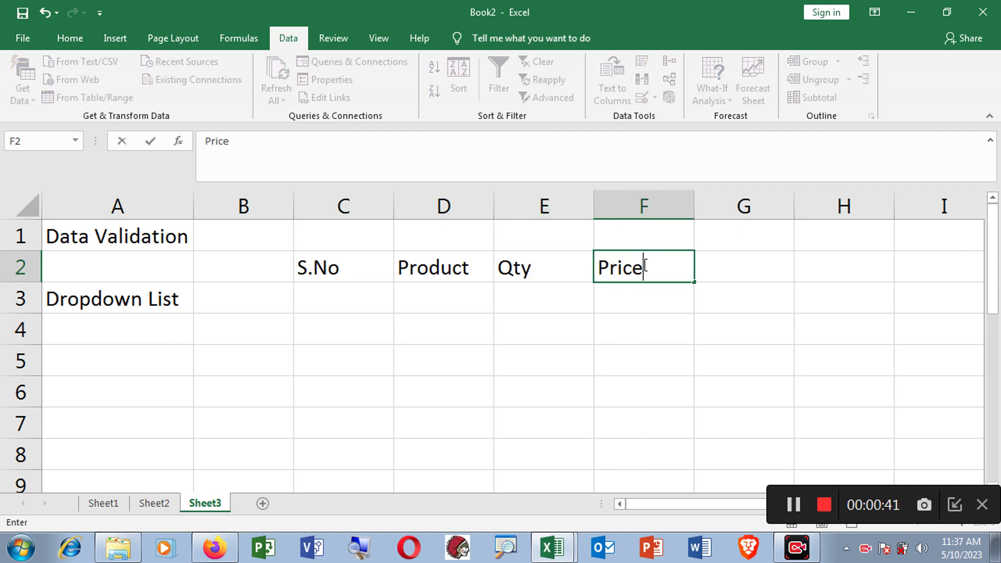
left_click(342, 290)
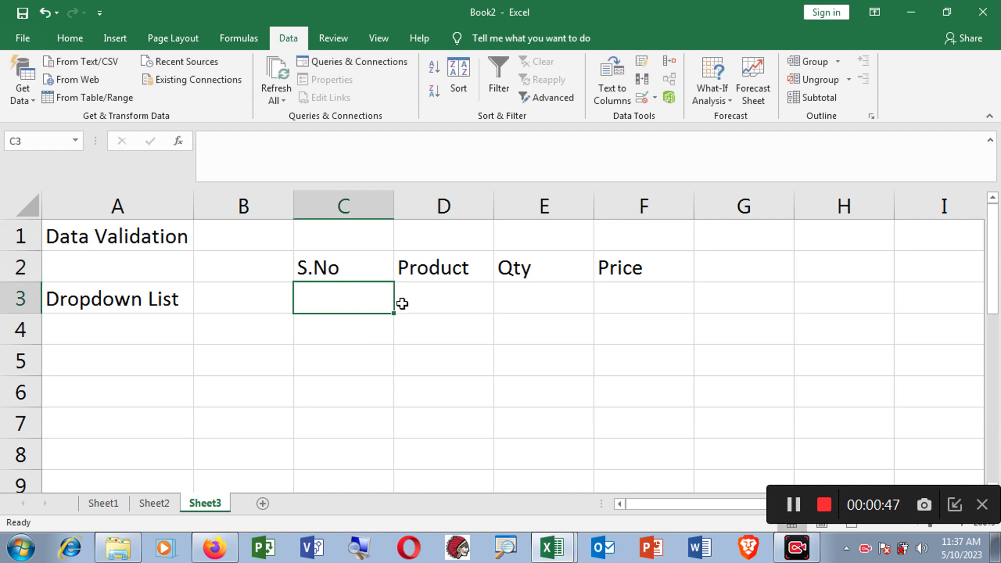
- List the fruits Apple, Orange, Mango, Banana and Grape down column H in cells H2 to H6
left_click(439, 300)
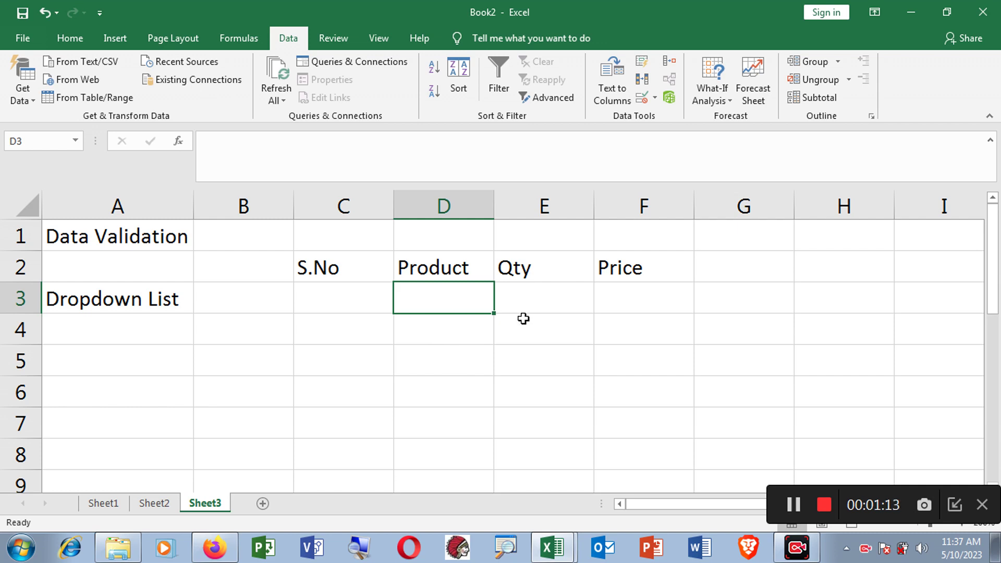
left_click(827, 267)
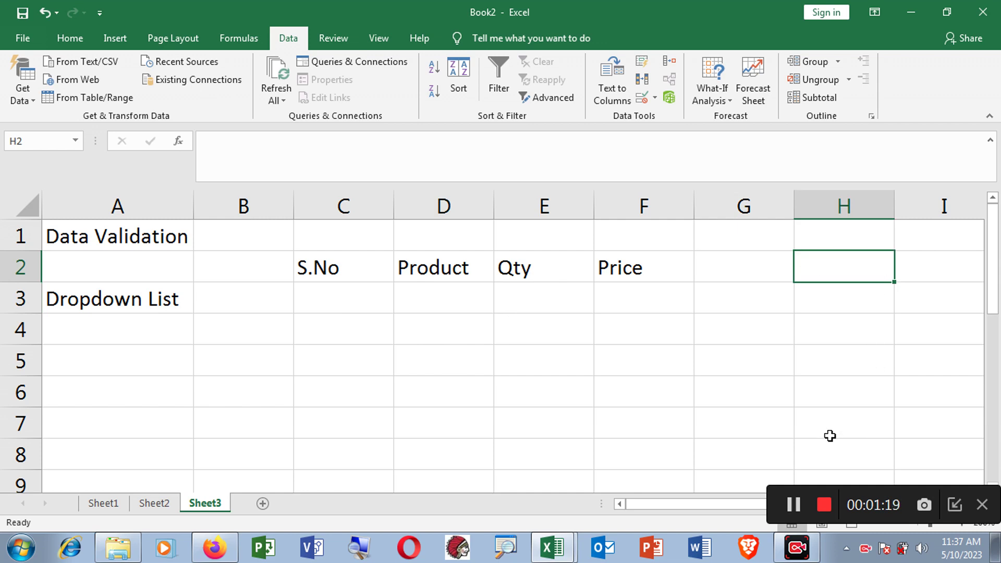
type("Apple")
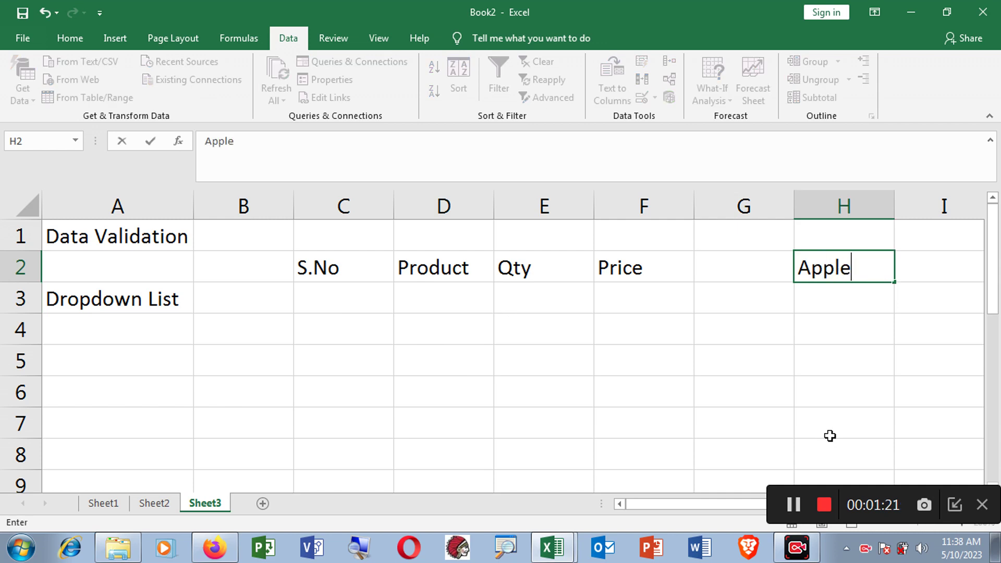
key("Return")
type("Orange")
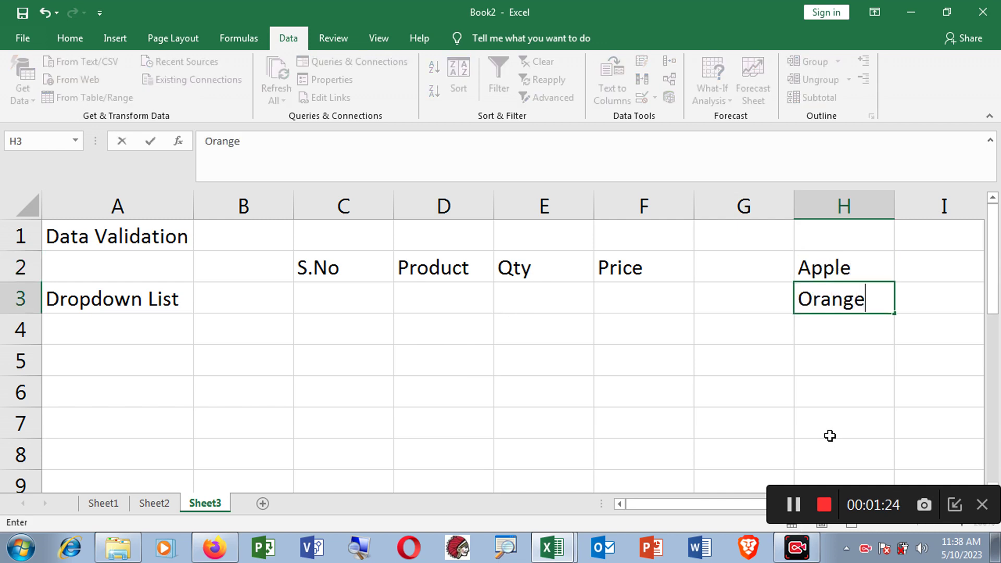
key("Return")
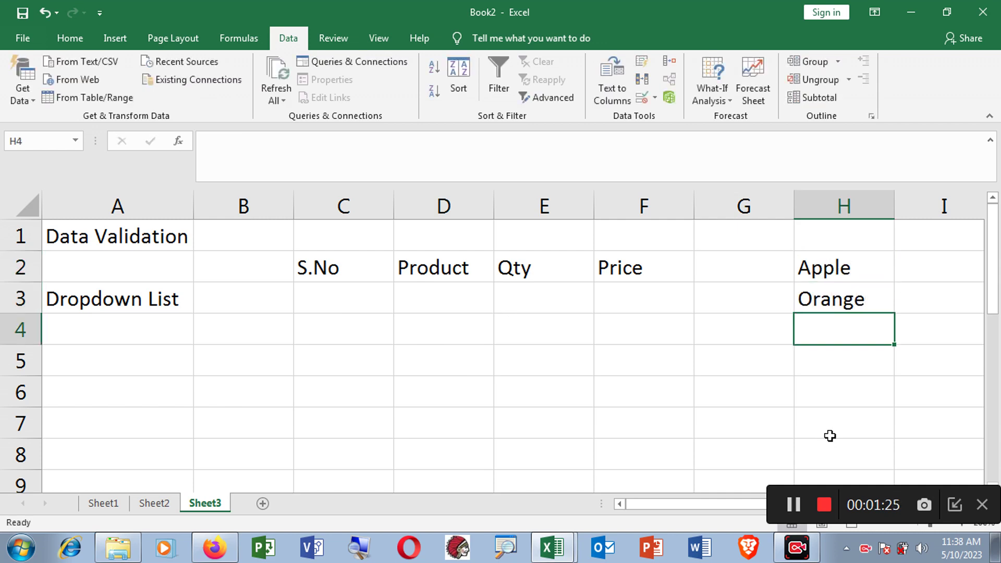
type("Mango")
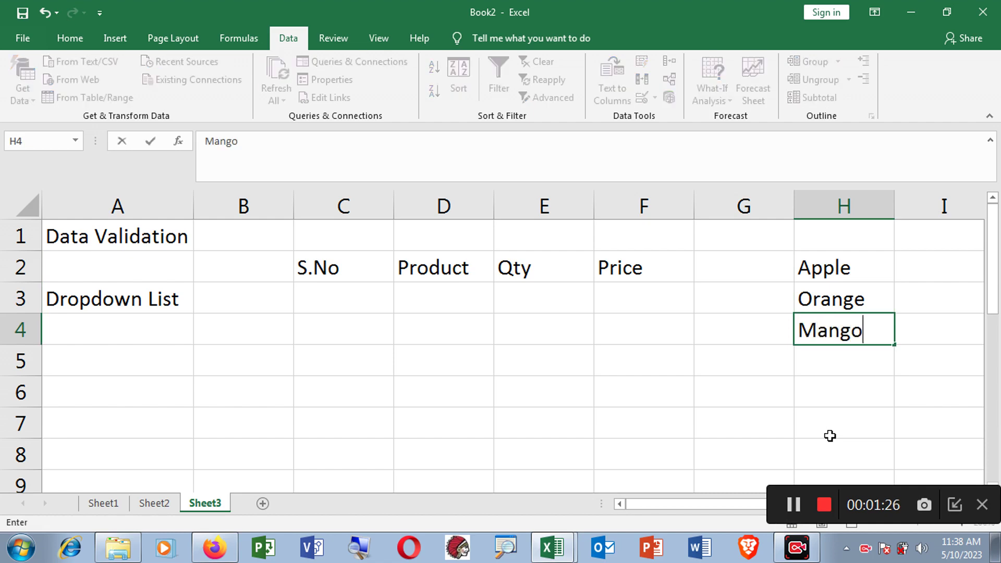
key("Return")
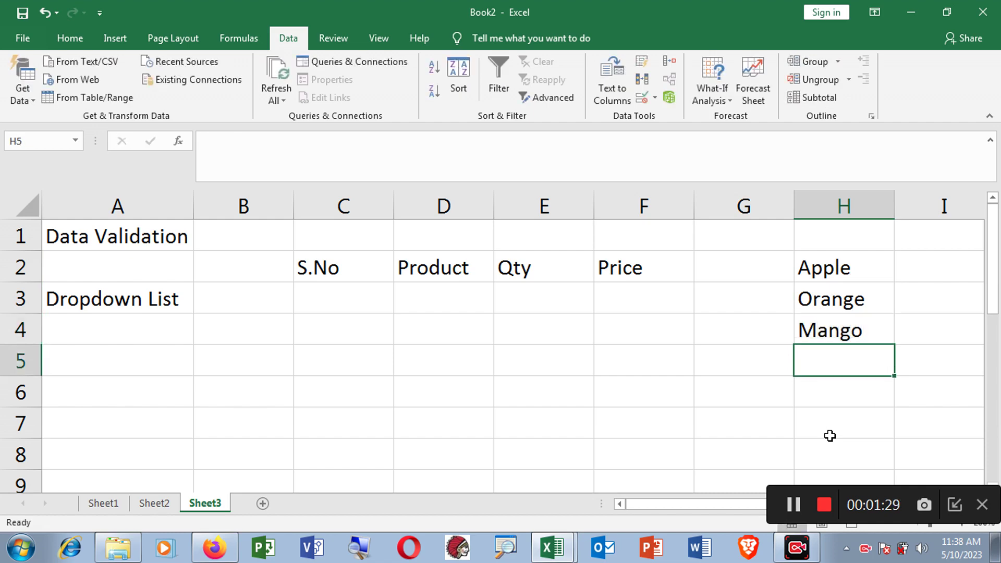
type("Banan")
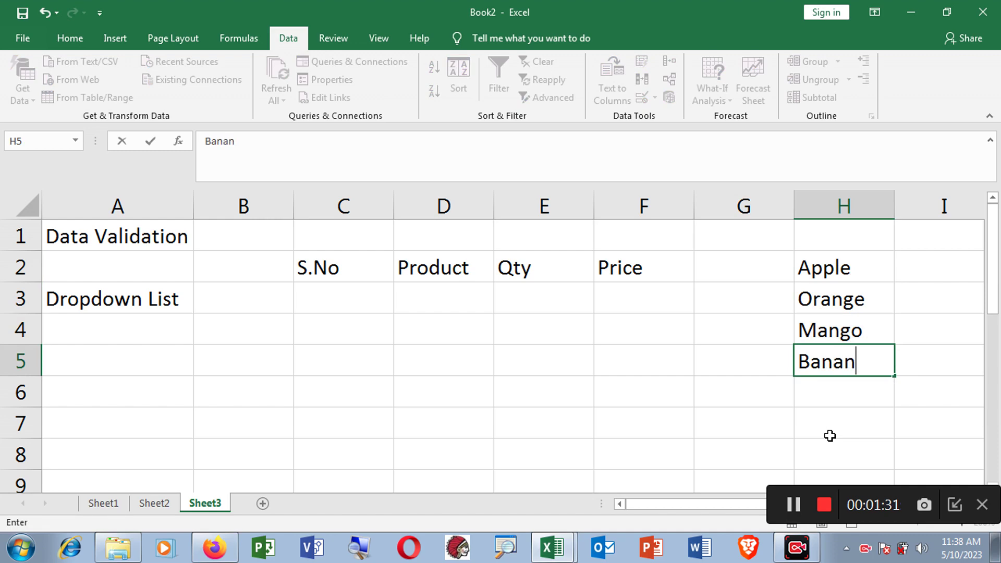
type("a")
key("Return")
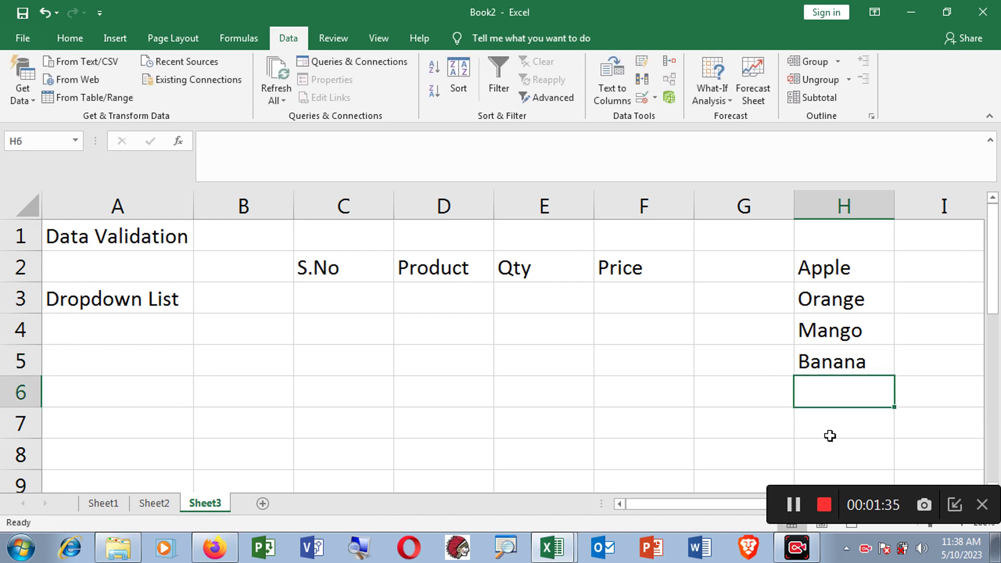
type("Grape")
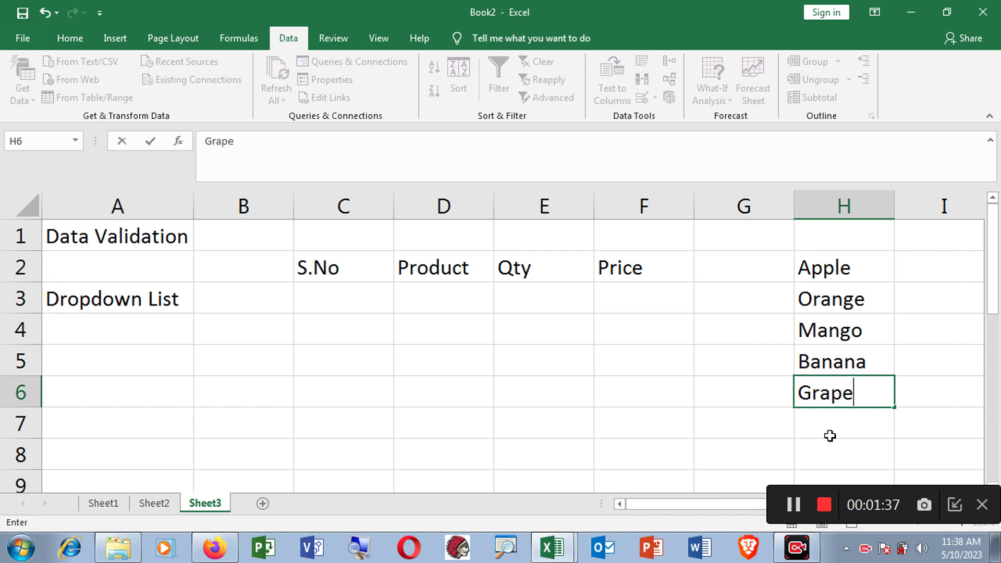
left_click(834, 445)
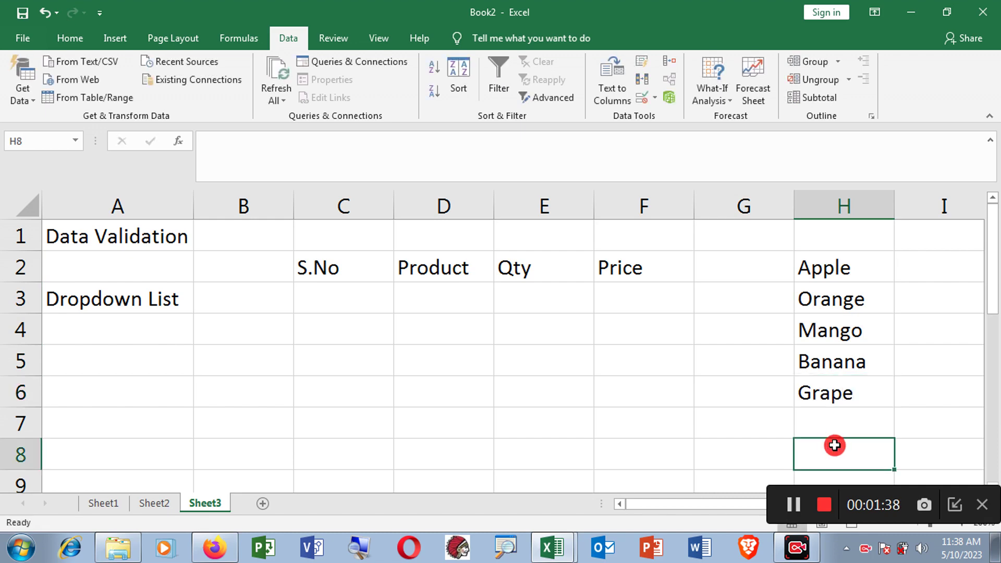
left_click(839, 267)
left_click_drag(836, 308, 834, 393)
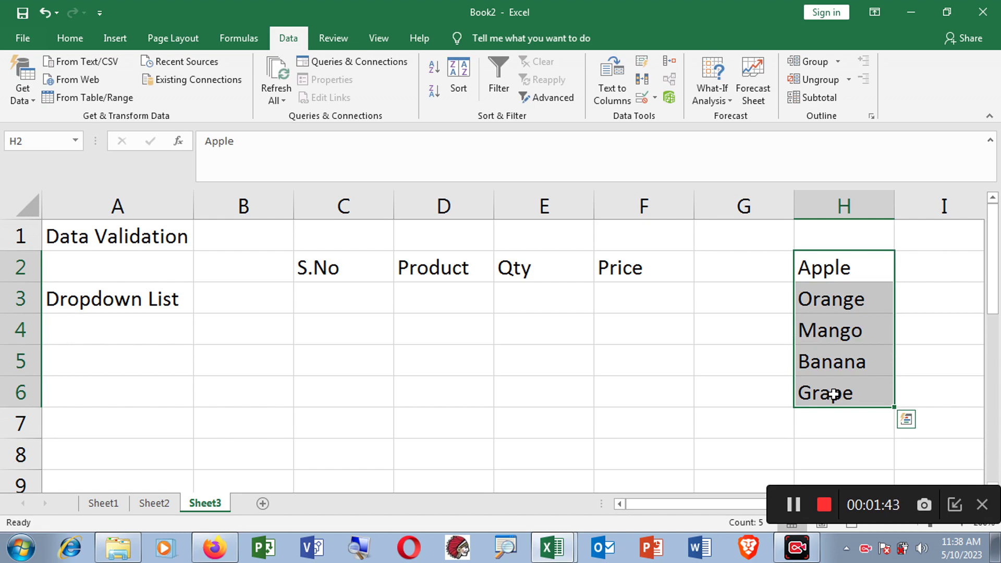
left_click(684, 382)
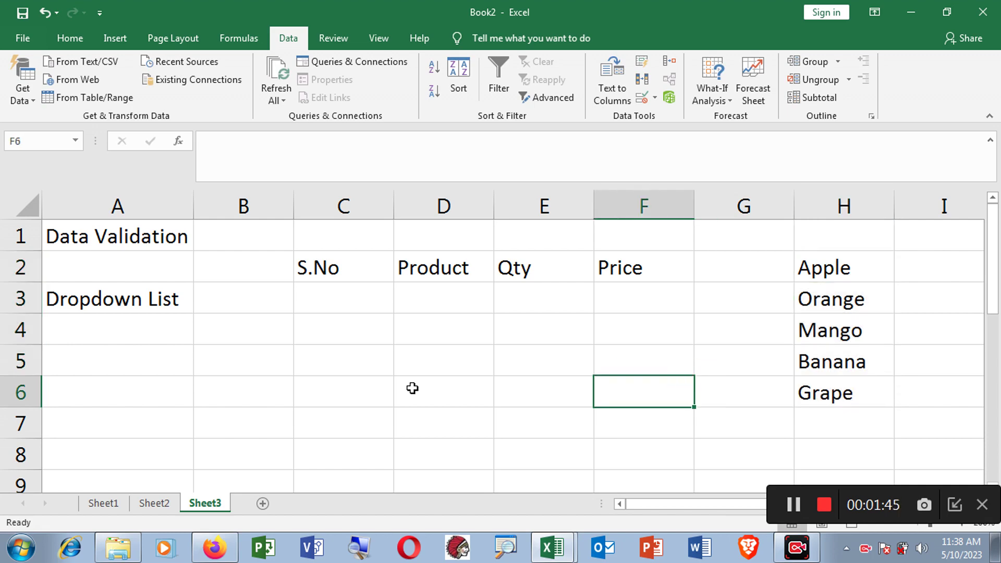
left_click(436, 299)
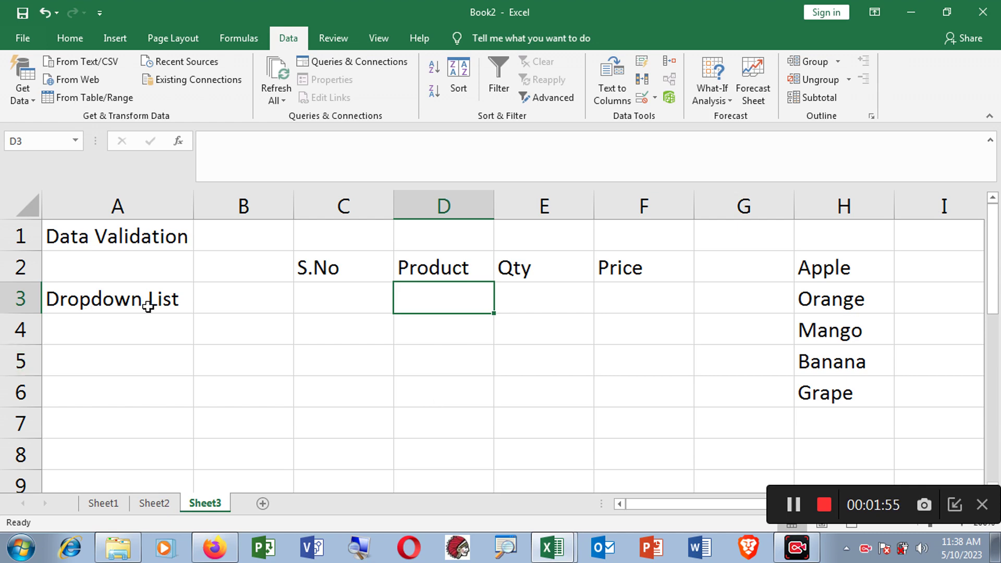
left_click_drag(466, 296, 479, 454)
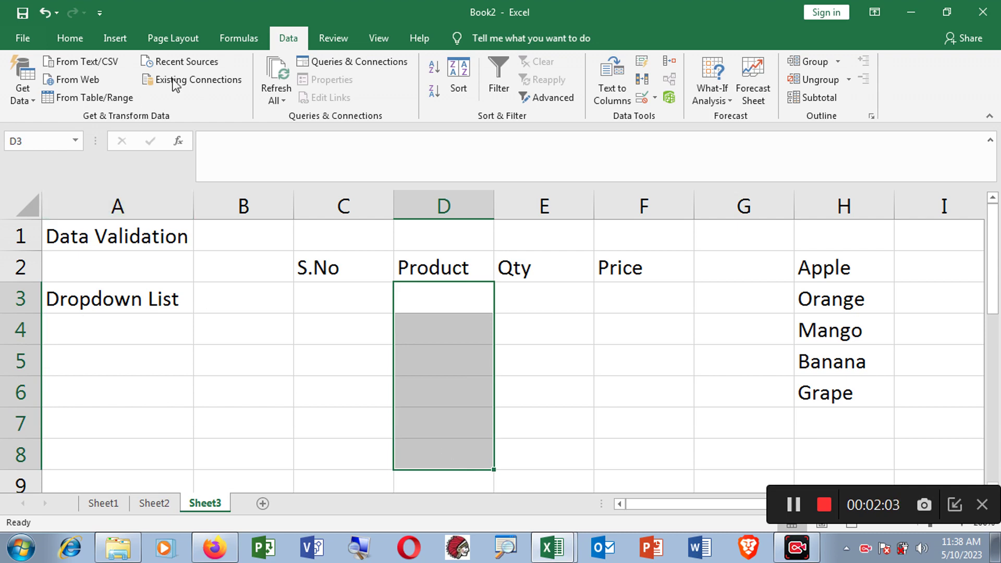
left_click(259, 34)
left_click(288, 42)
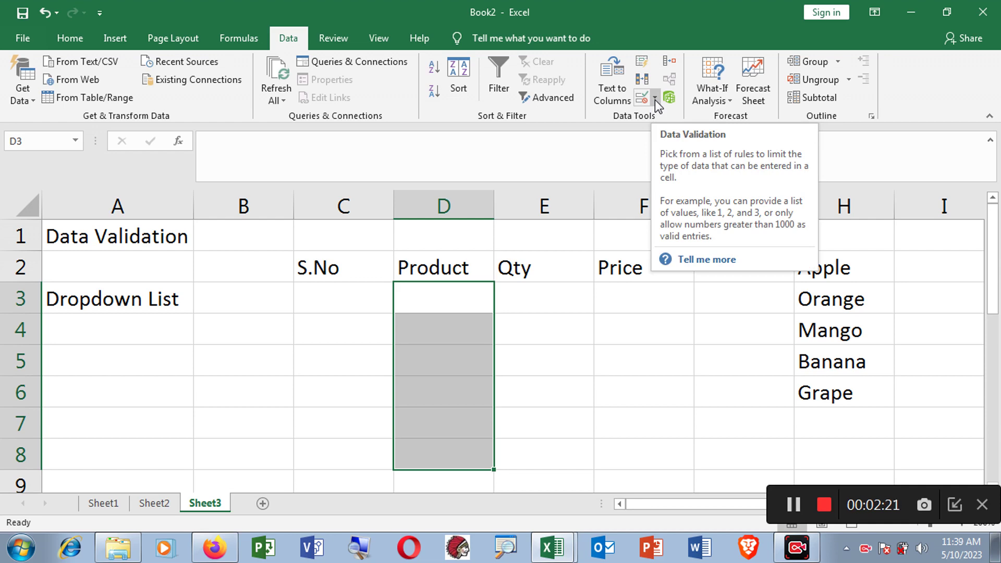
left_click(133, 247)
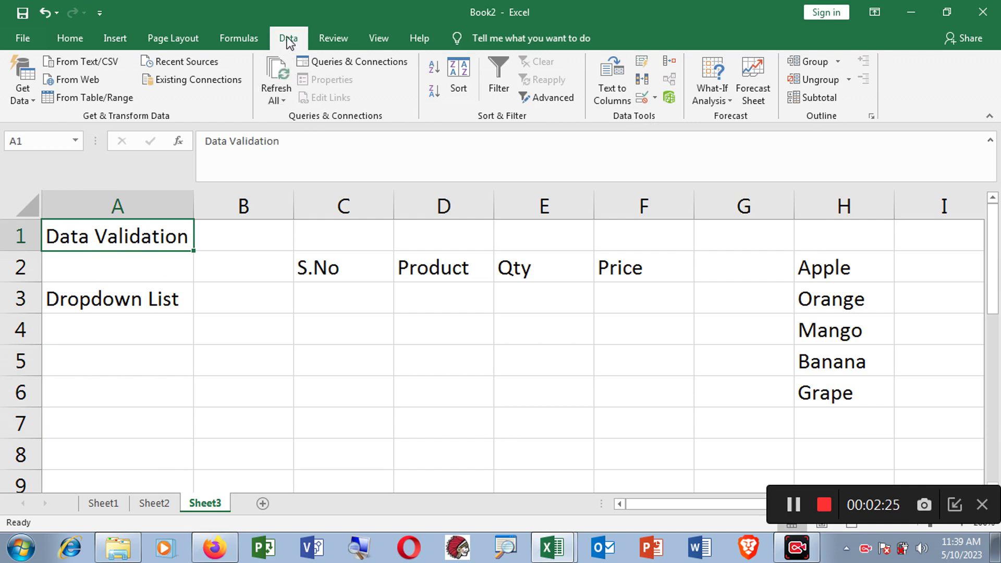
left_click(653, 99)
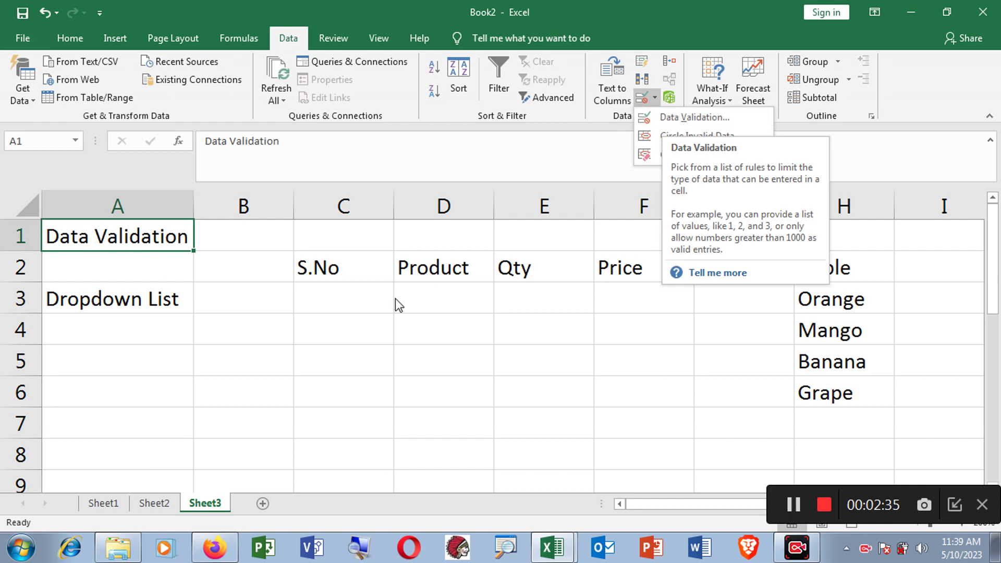
left_click(351, 317)
- Start a data validation rule for the Product cells D3:D8 that allows a List
left_click_drag(442, 298, 455, 454)
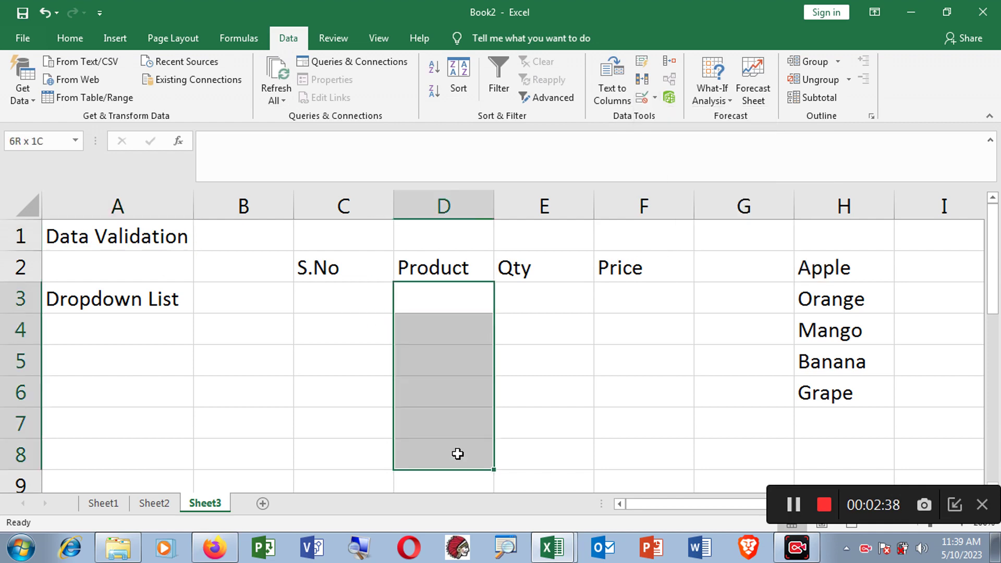
left_click(653, 100)
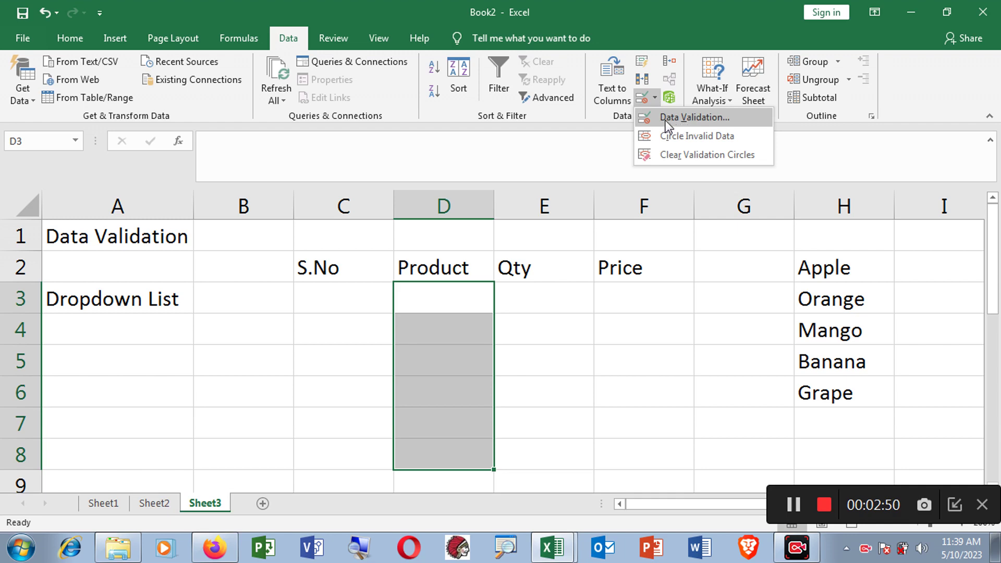
left_click(700, 121)
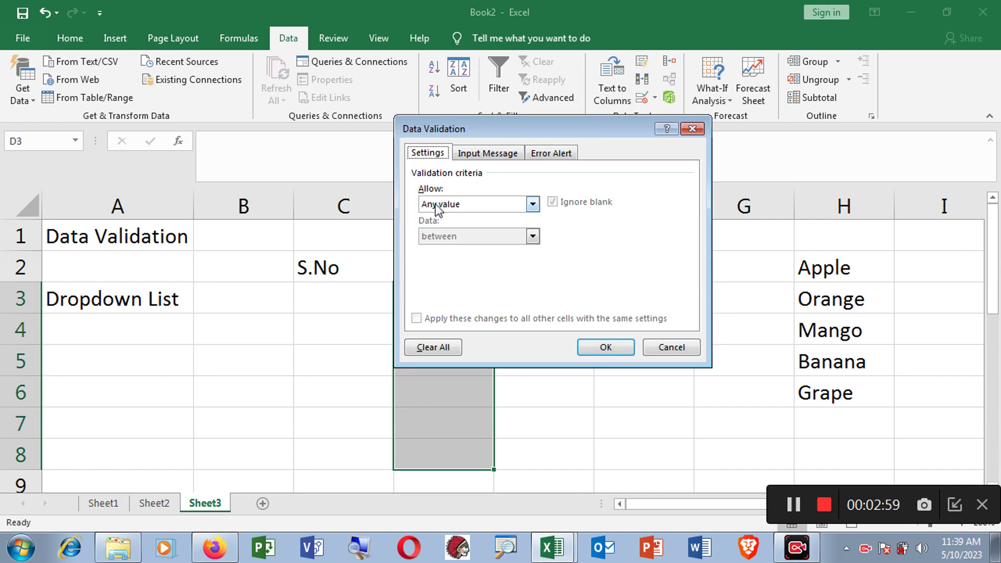
left_click(531, 205)
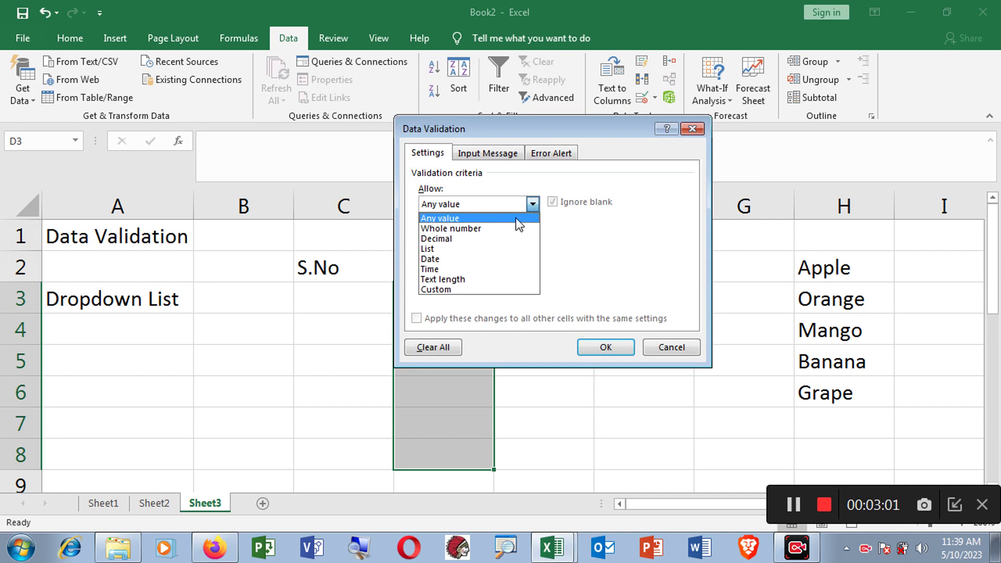
left_click(433, 249)
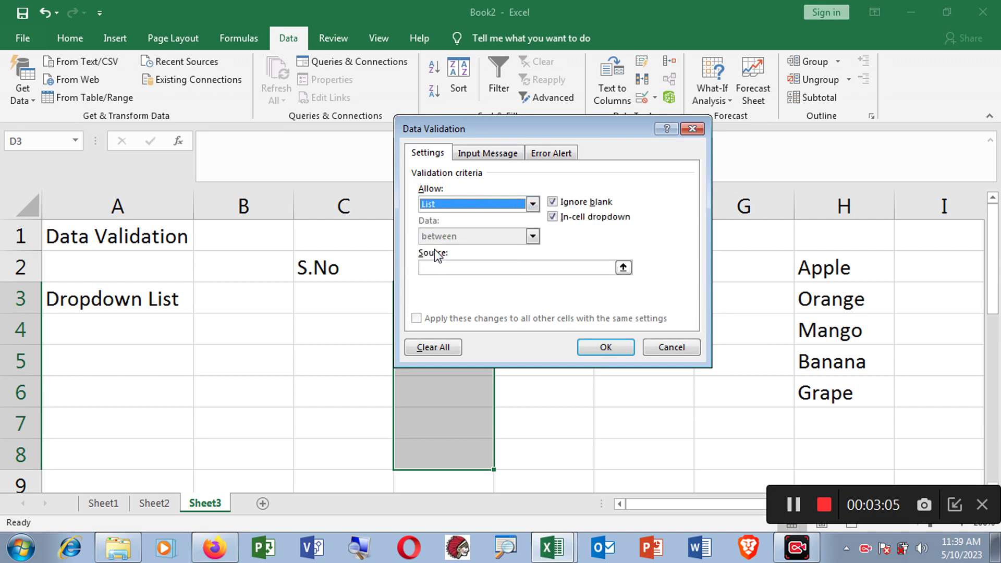
- Set the validation list's source to the fruit names in =$H$2:$H$6
left_click(445, 266)
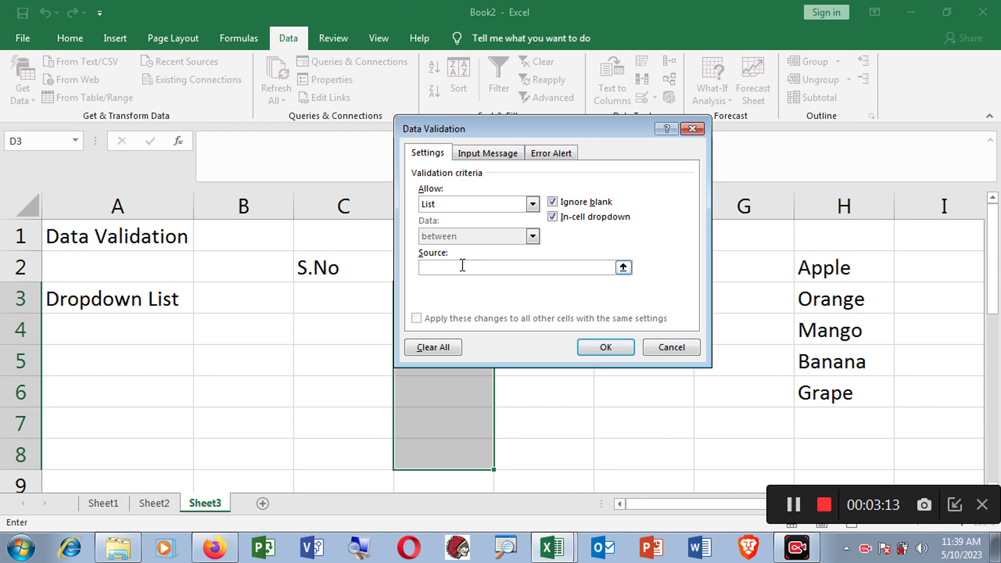
left_click(623, 268)
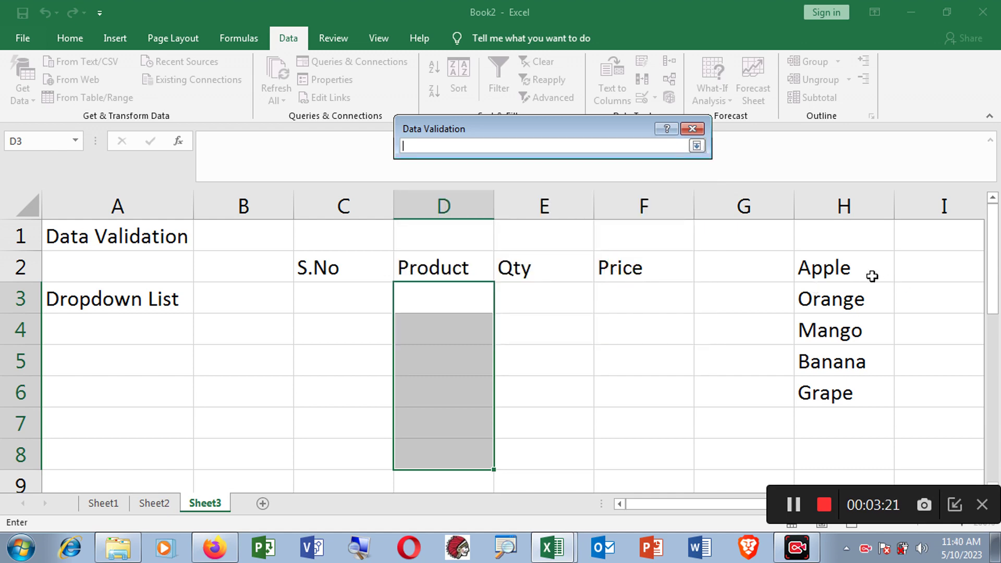
left_click_drag(849, 267, 866, 382)
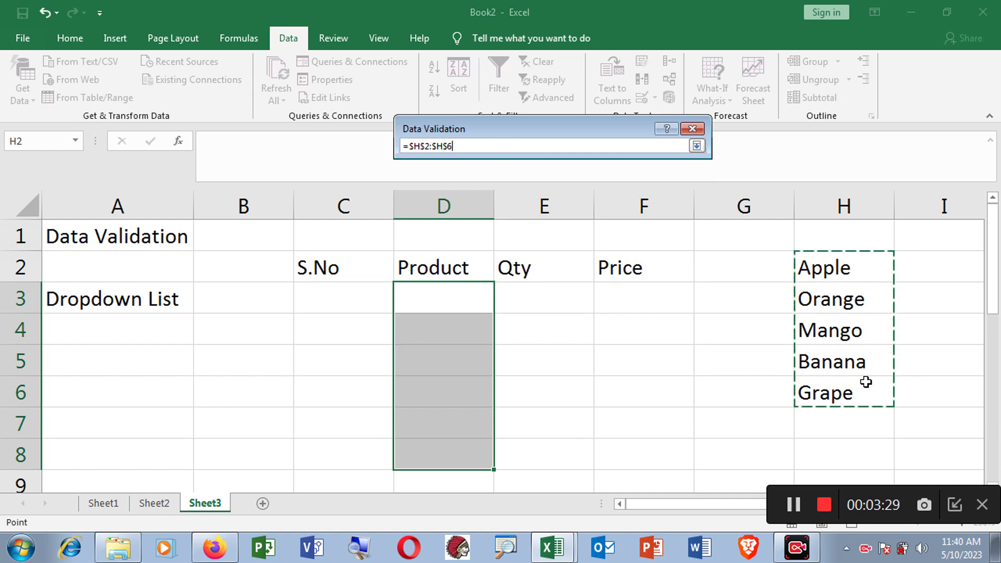
key("Return")
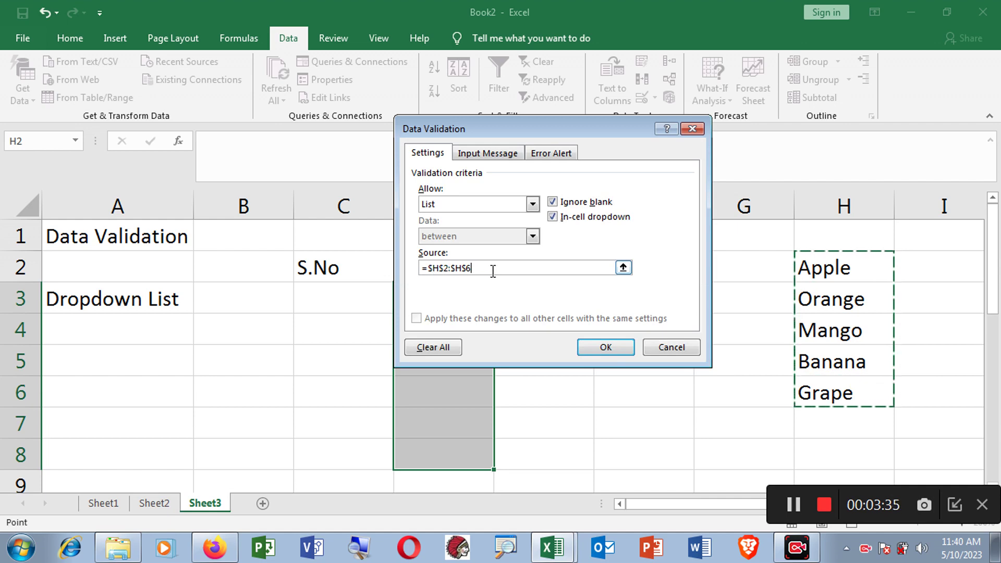
- Apply the list validation rule, and fill row 3 with S.No 1, Orange chosen from the dropdown list, and Qty 5
left_click(595, 349)
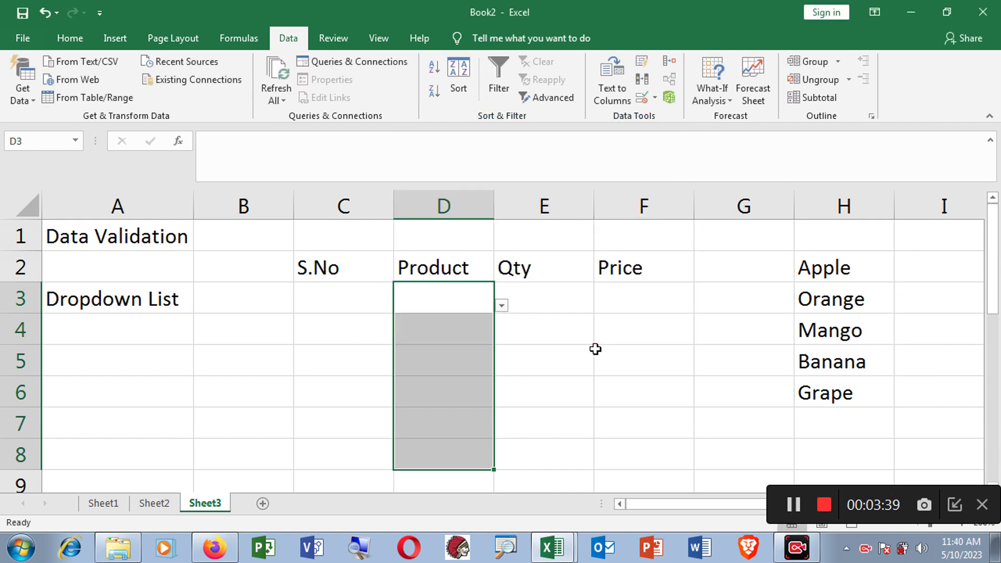
left_click(329, 296)
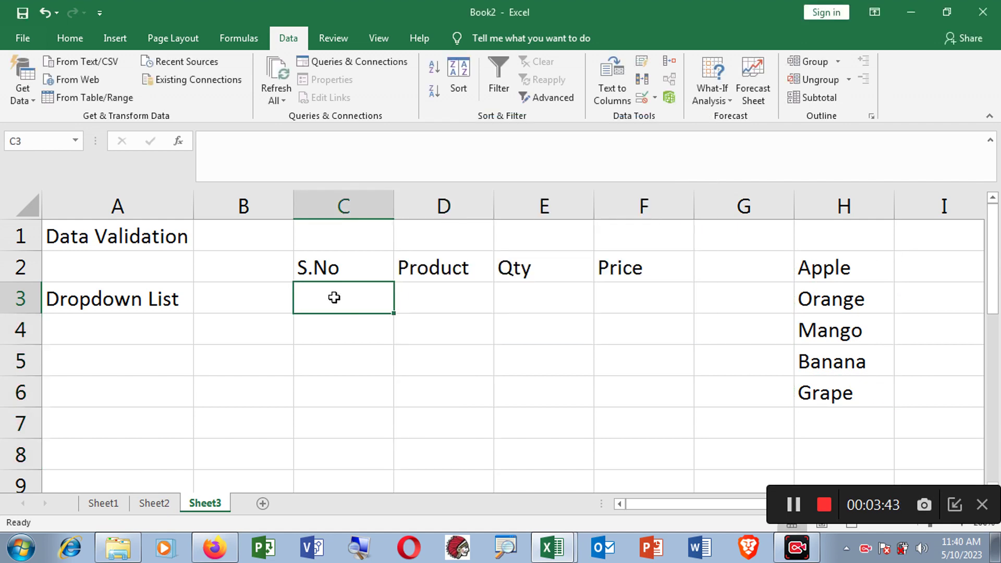
type("1")
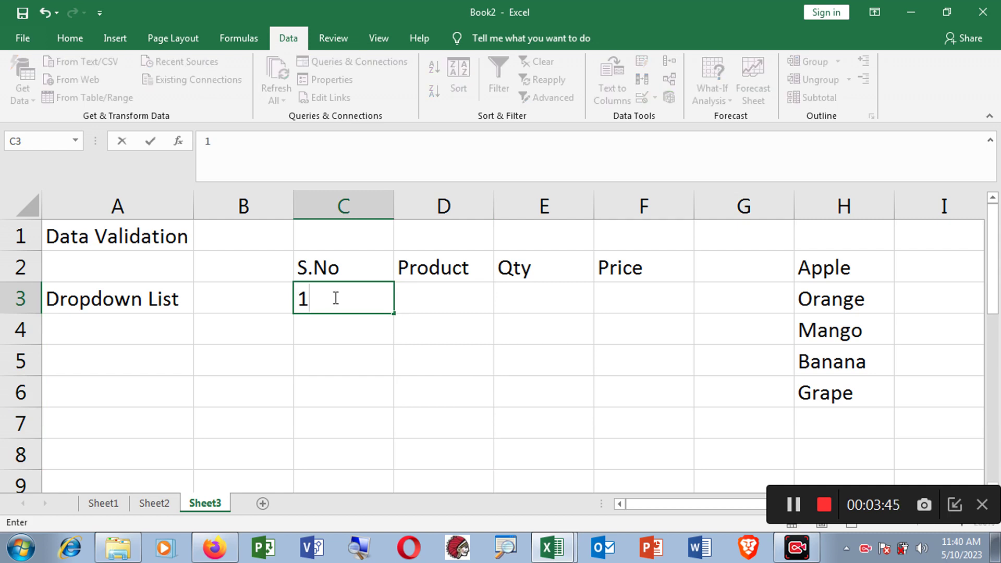
key("Tab")
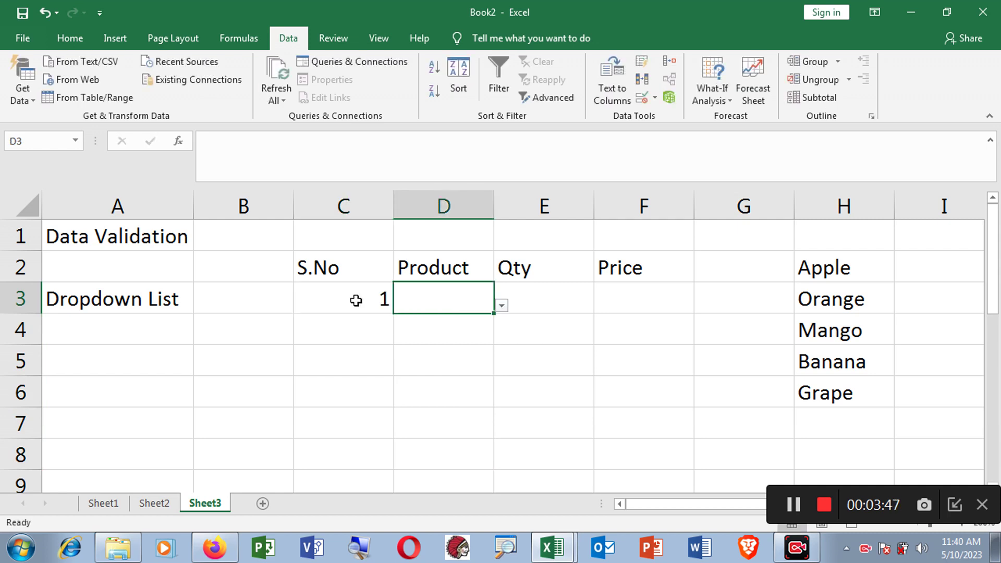
left_click(502, 307)
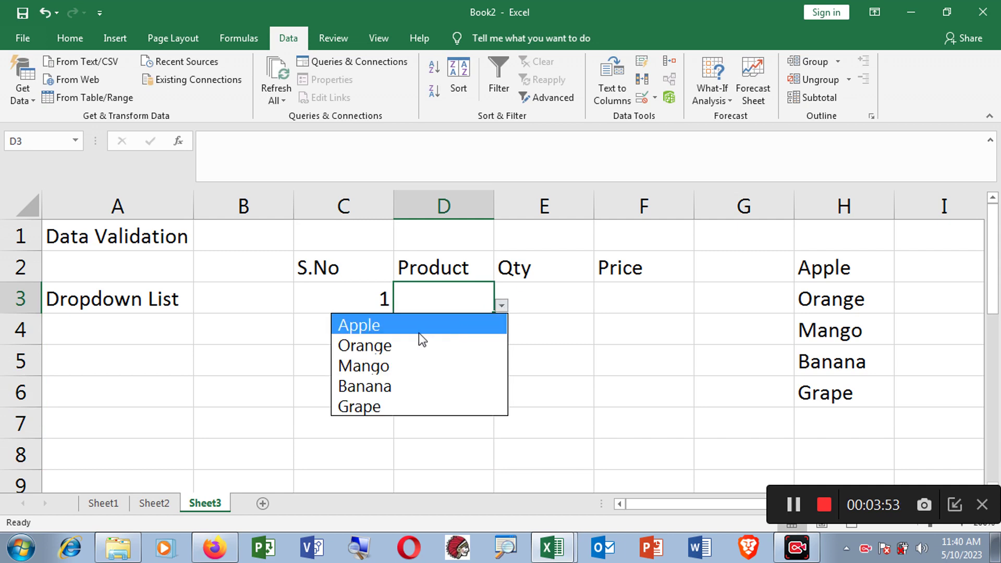
left_click(386, 346)
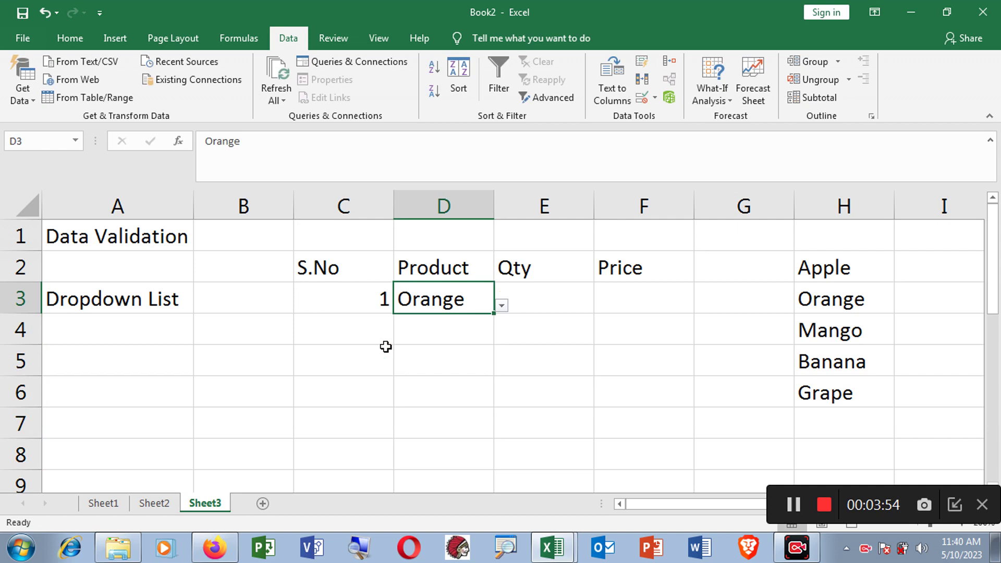
left_click(575, 303)
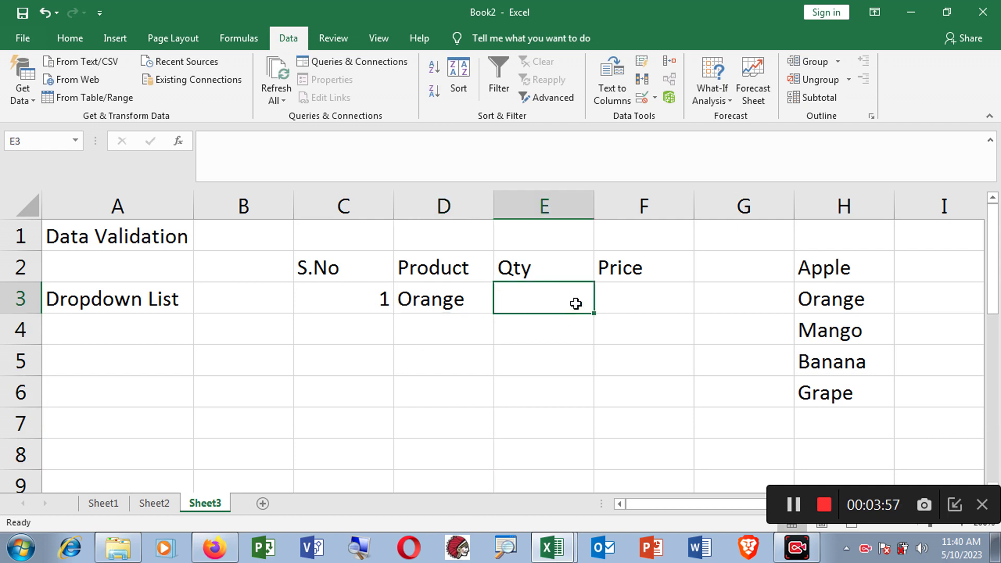
type("5")
left_click(619, 298)
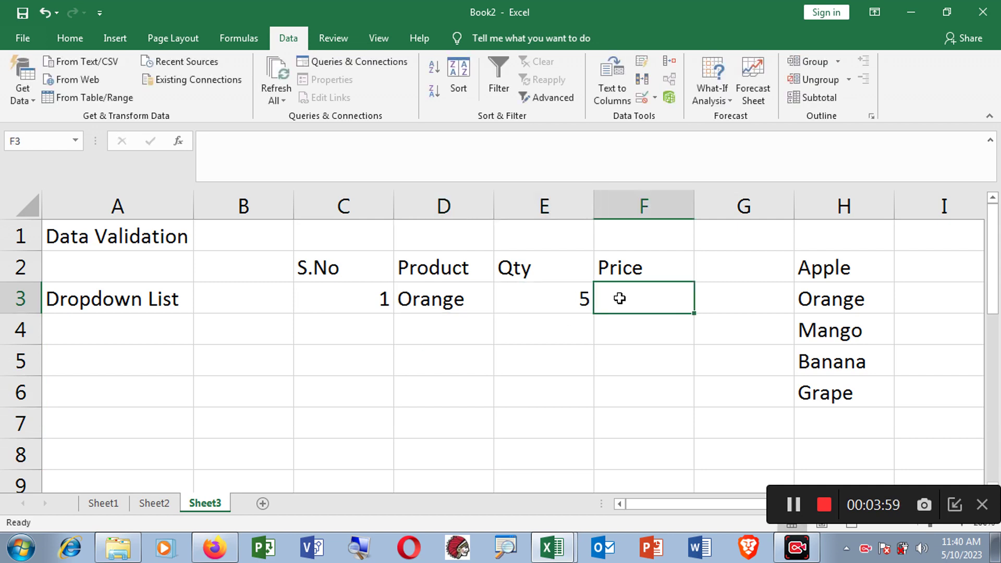
- Fill row 4 with S.No 2, the product Banana chosen from the dropdown list, and Qty 2
left_click(368, 334)
type("2")
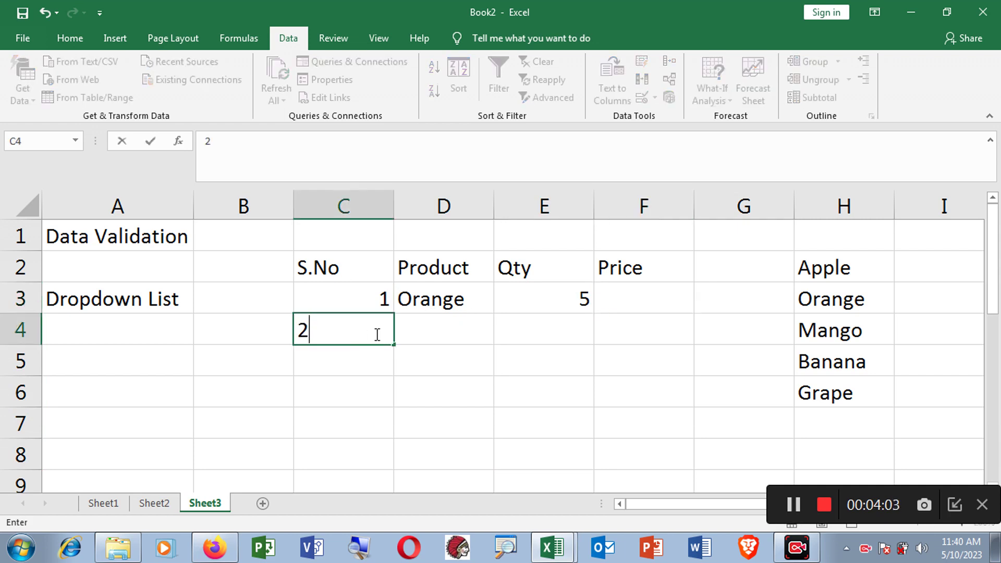
left_click(465, 340)
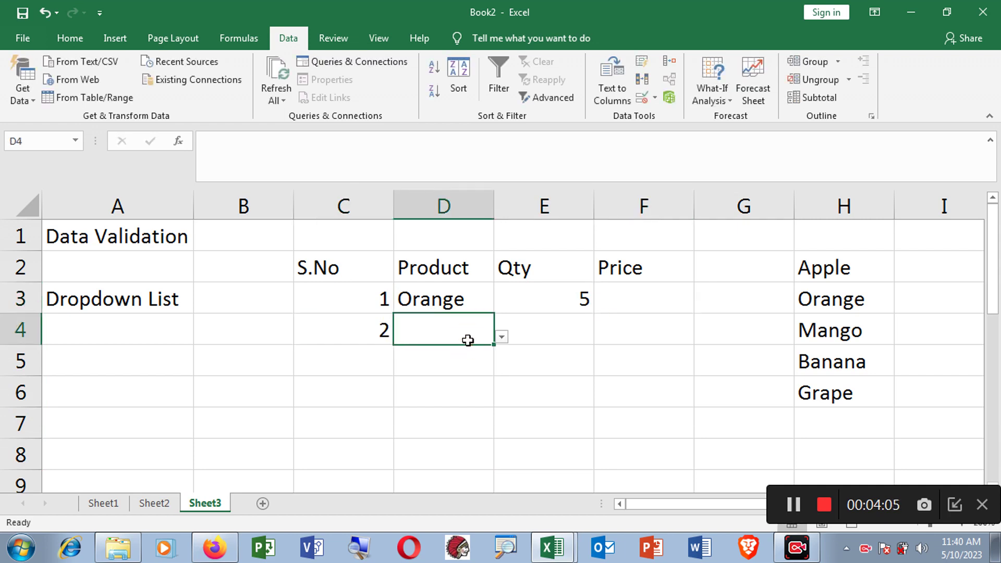
left_click(502, 338)
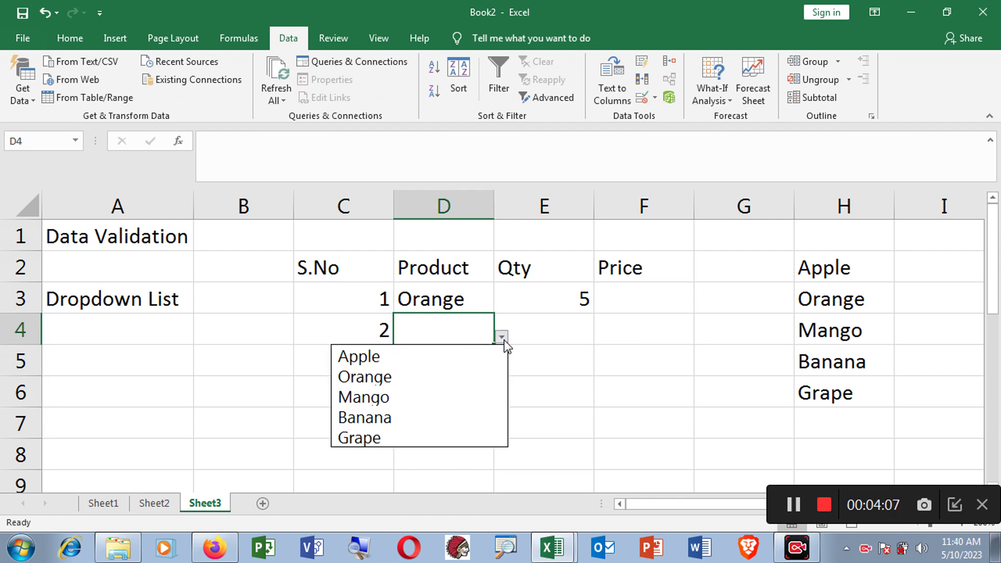
left_click(381, 418)
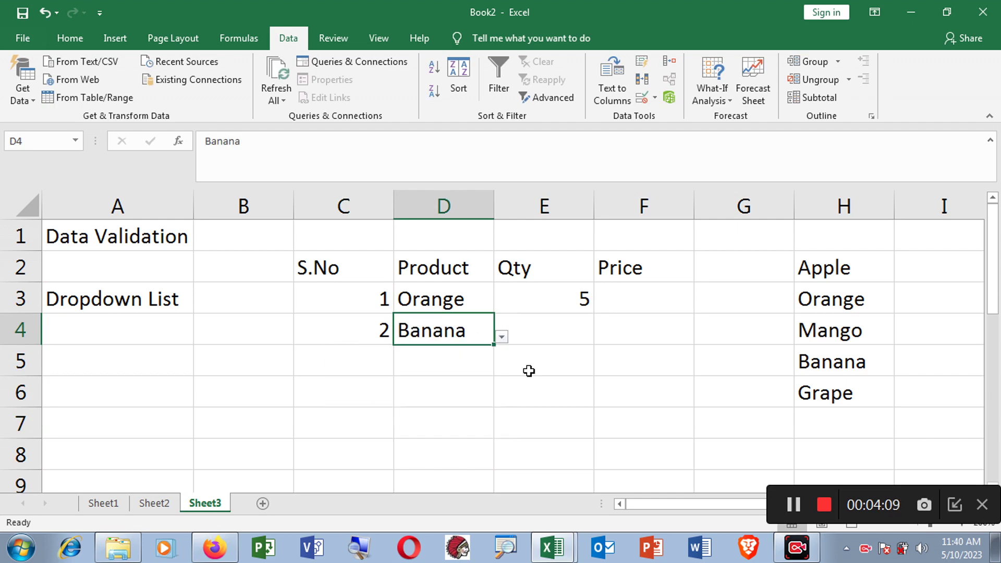
left_click(584, 335)
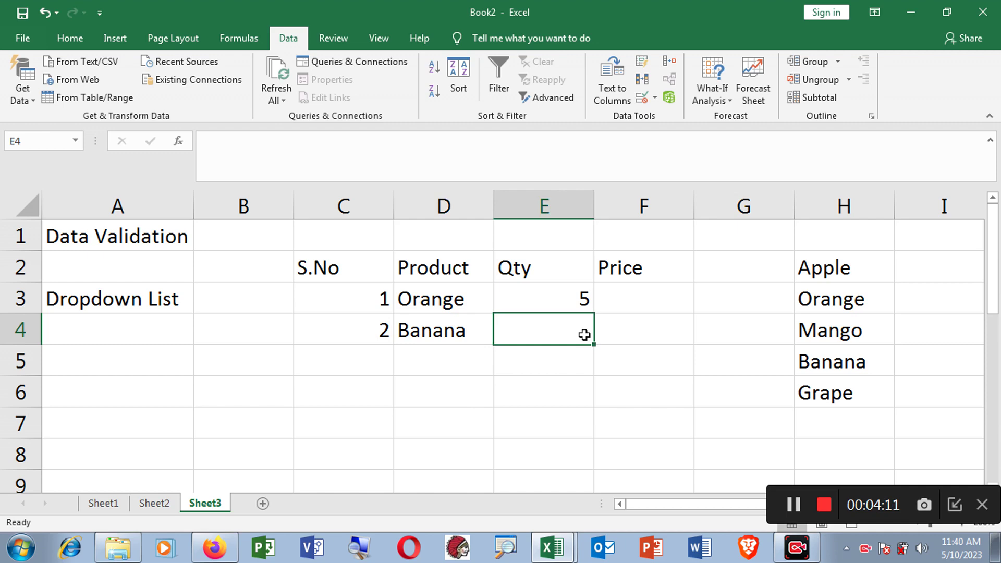
type("2")
left_click(643, 337)
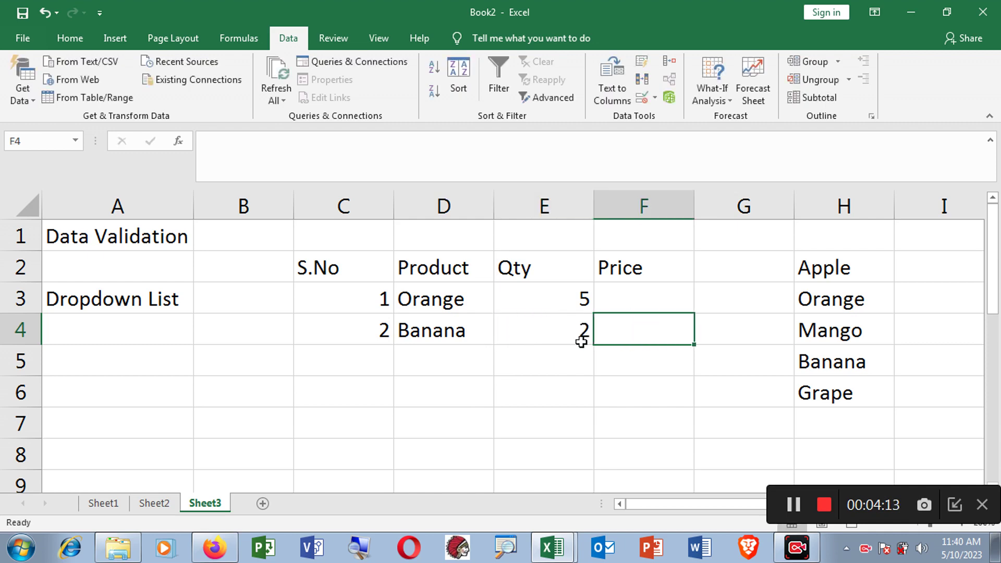
- Fill row 5 with S.No 3, the product Apple chosen from the dropdown list, and Qty 5
left_click(364, 369)
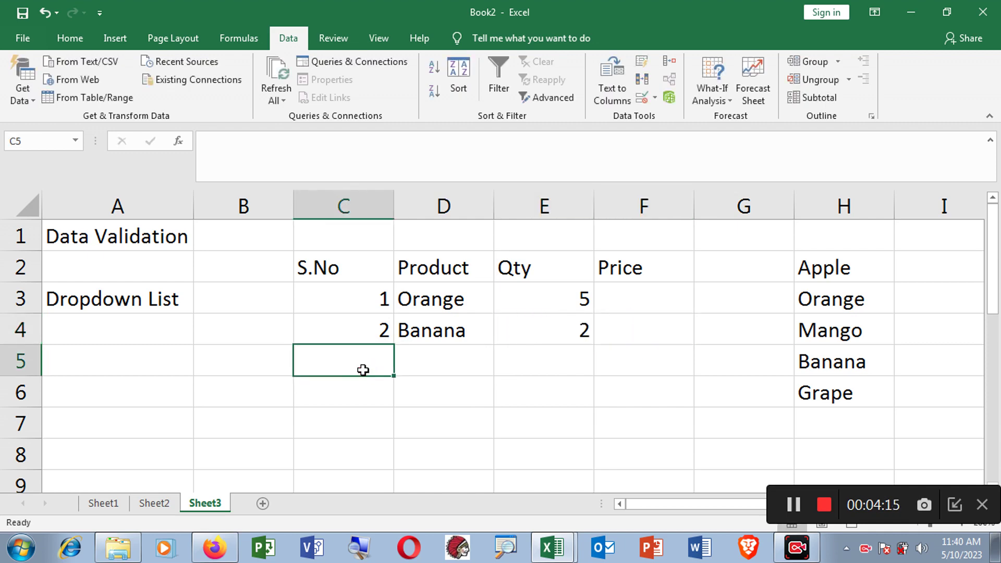
type("3")
left_click(452, 367)
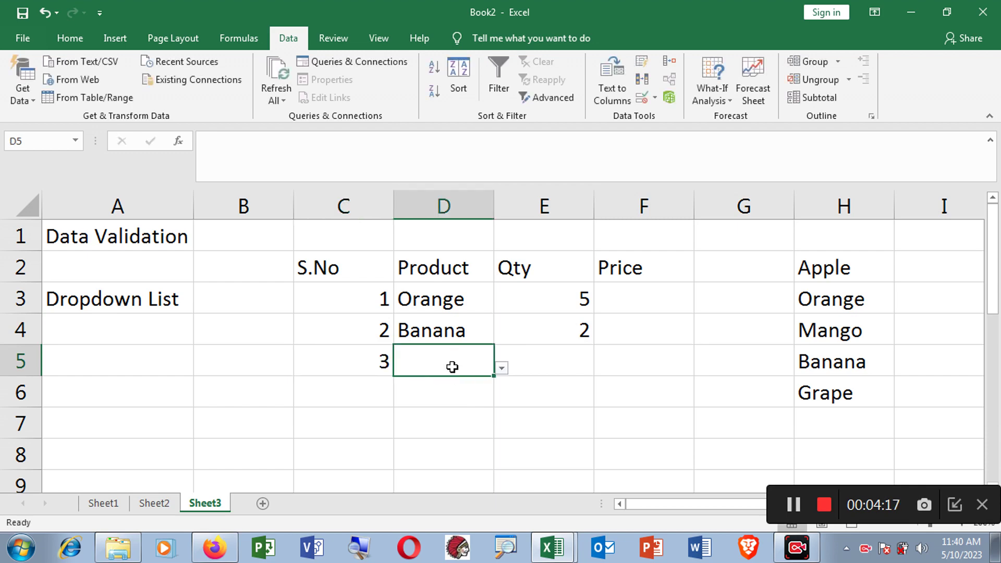
left_click(502, 368)
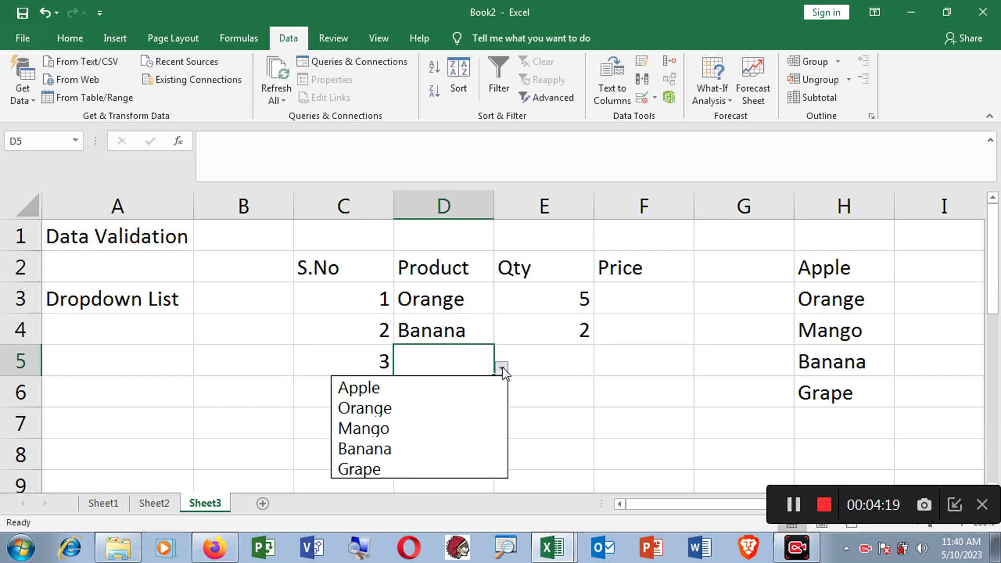
left_click(393, 391)
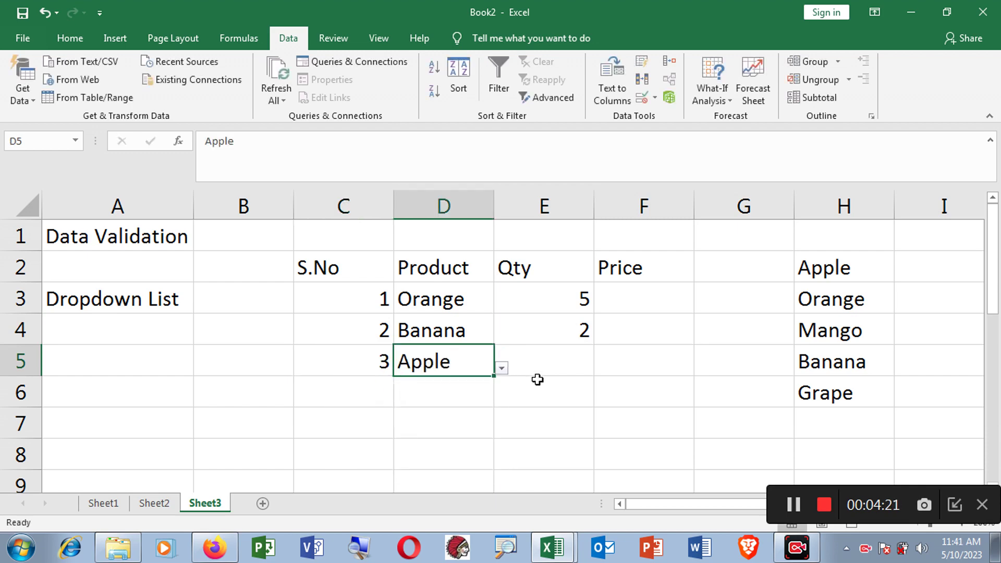
left_click(576, 368)
type("5")
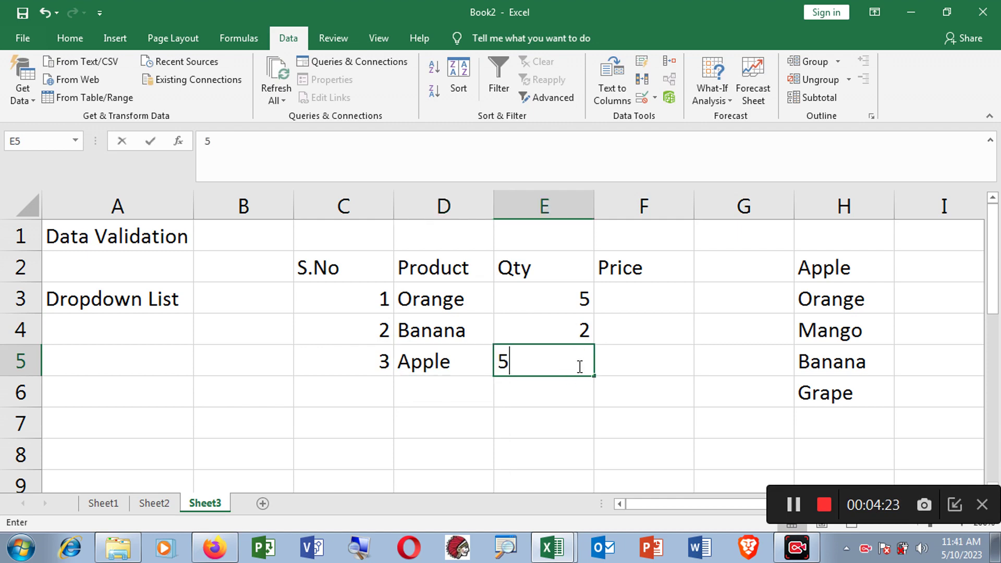
left_click(544, 412)
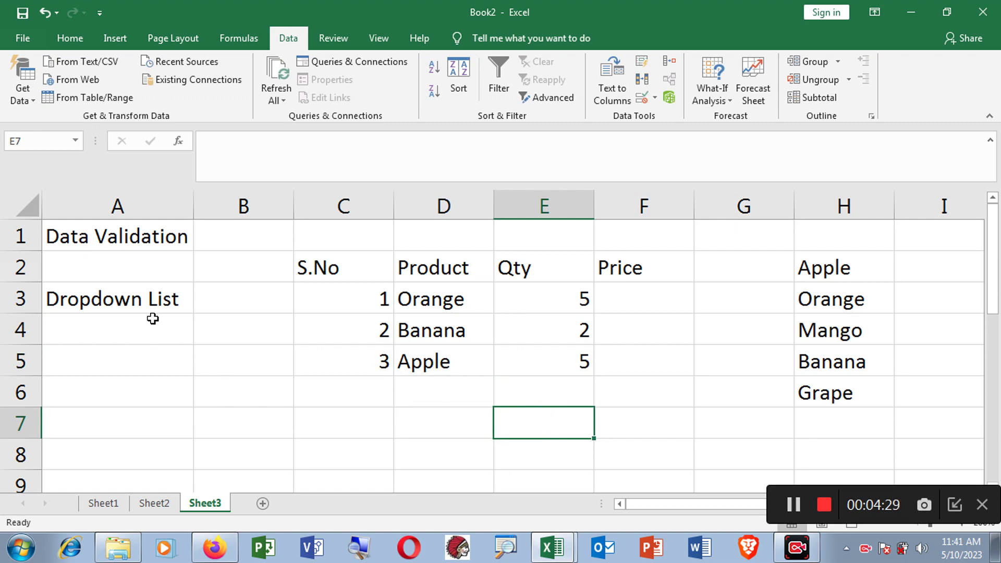
- Change the product in cell D4 to Orange using its dropdown list
left_click(156, 301)
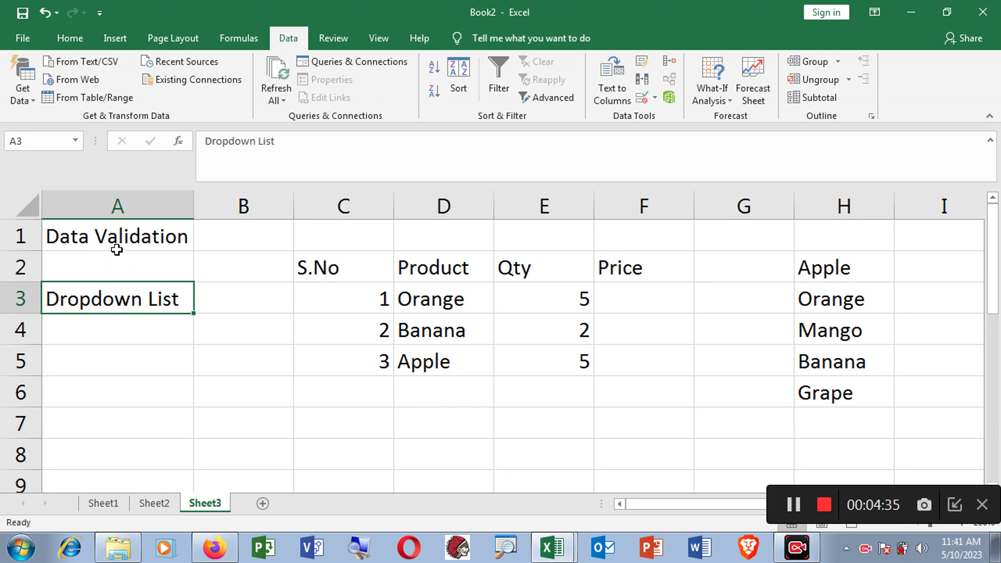
left_click(469, 329)
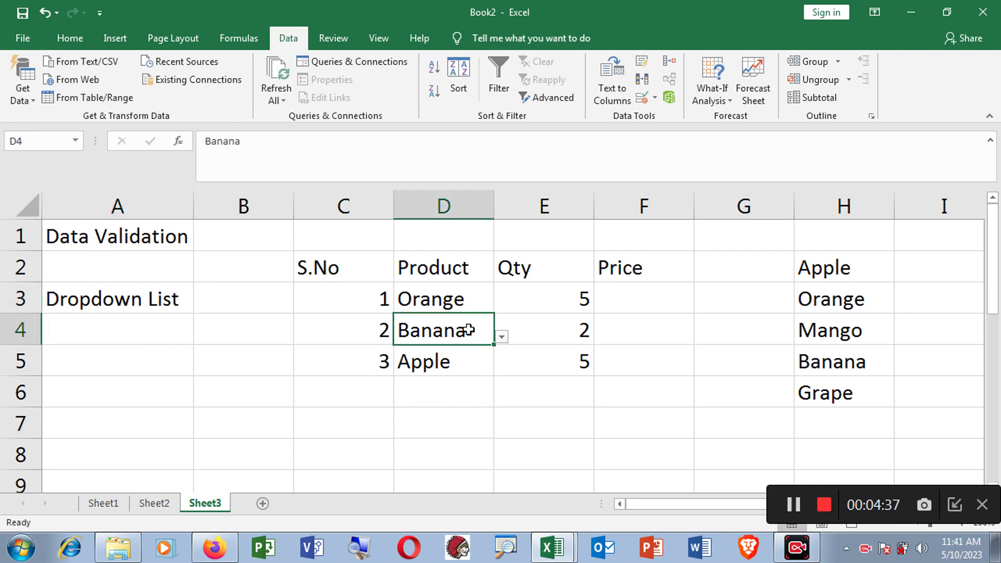
left_click(501, 337)
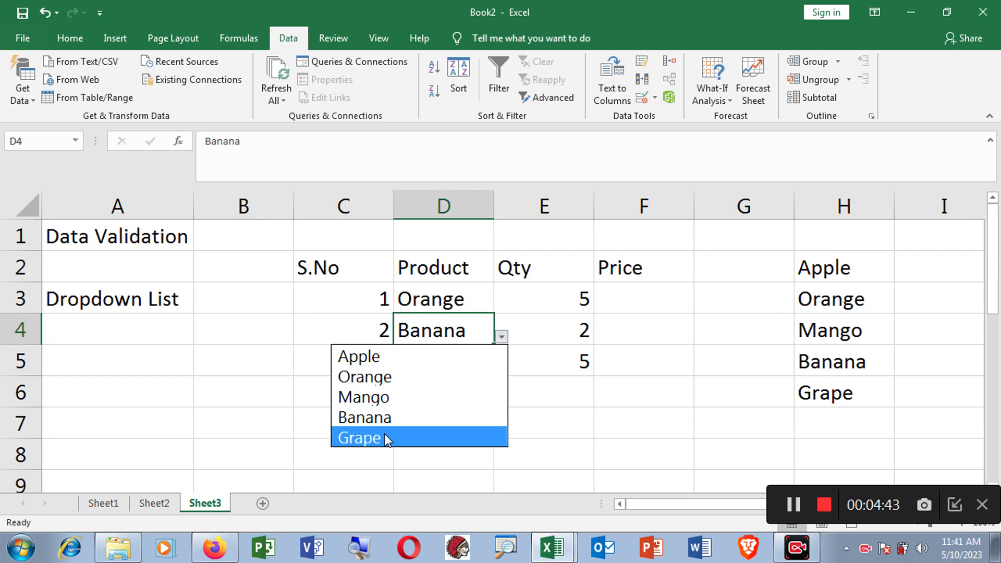
left_click(388, 380)
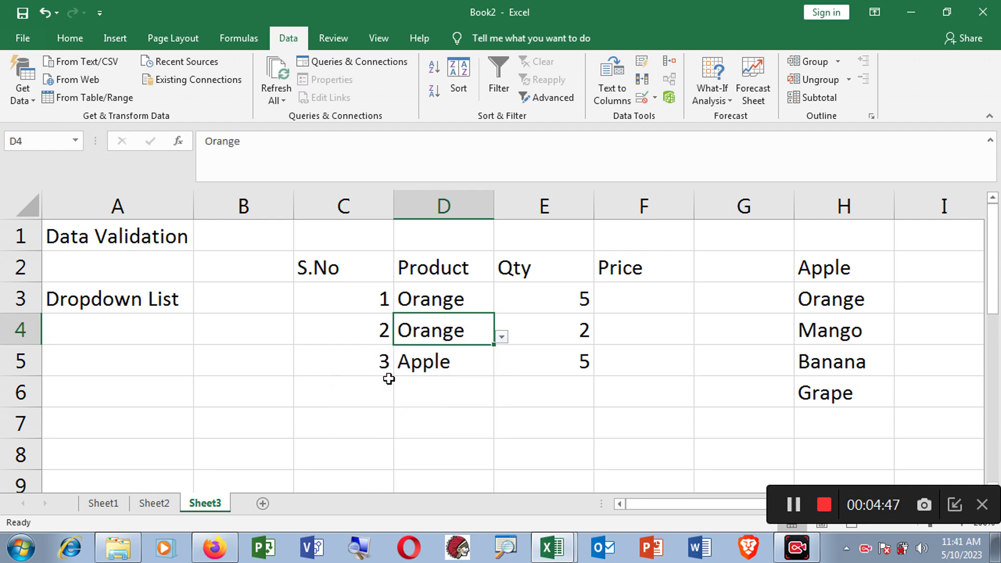